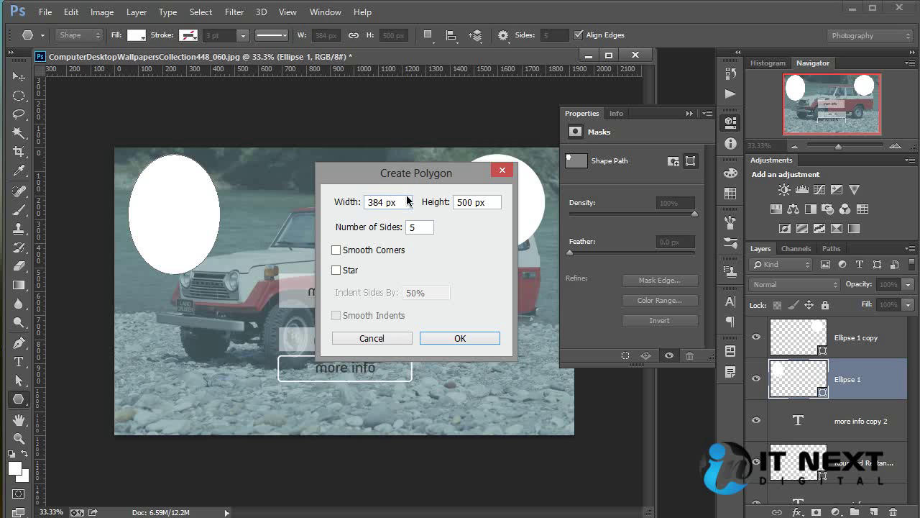
Create a five-sided polygon with width and height set to 550 px and move it between the two white ellipses
{"action": "left_click_drag", "start_coordinate": [404, 202], "coordinate": [279, 208]}
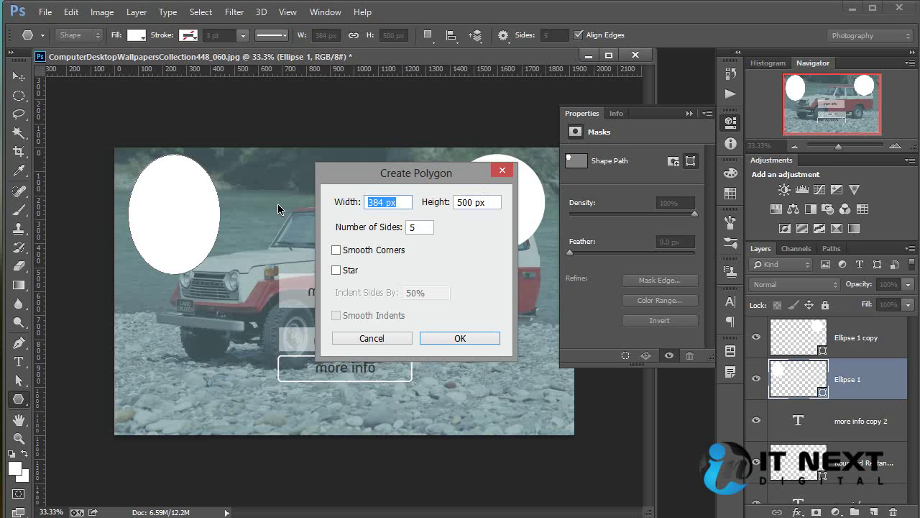
{"action": "type", "text": "550"}
{"action": "key", "text": "Tab"}
{"action": "type", "text": "5"}
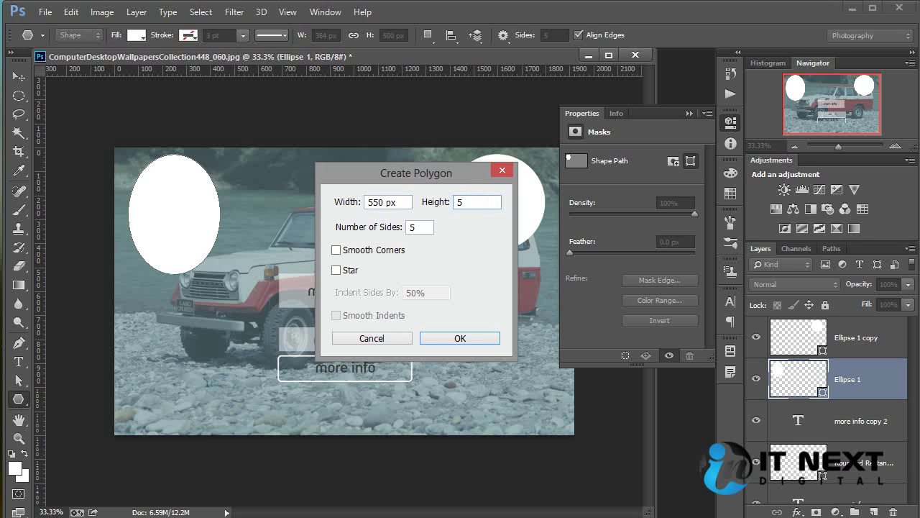
{"action": "type", "text": "50"}
{"action": "left_click", "coordinate": [457, 338]}
{"action": "left_click", "coordinate": [20, 78]}
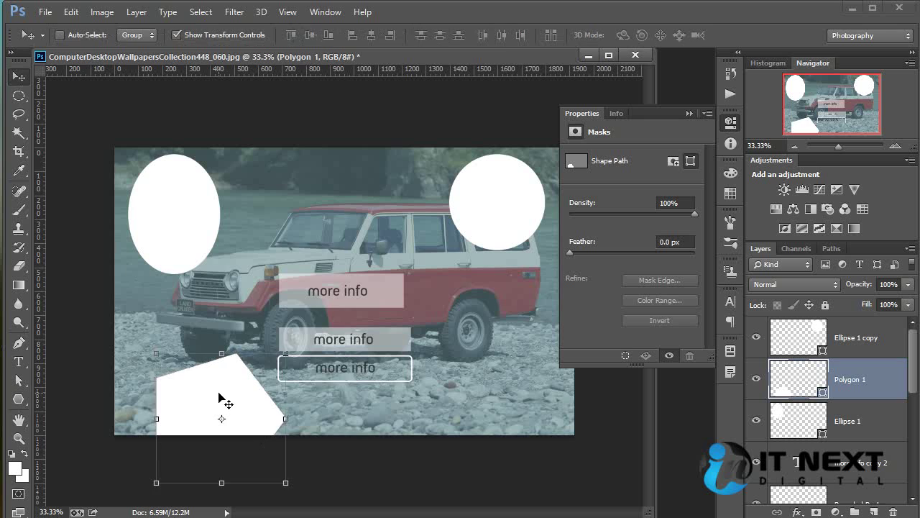
{"action": "left_click_drag", "start_coordinate": [221, 387], "coordinate": [331, 194]}
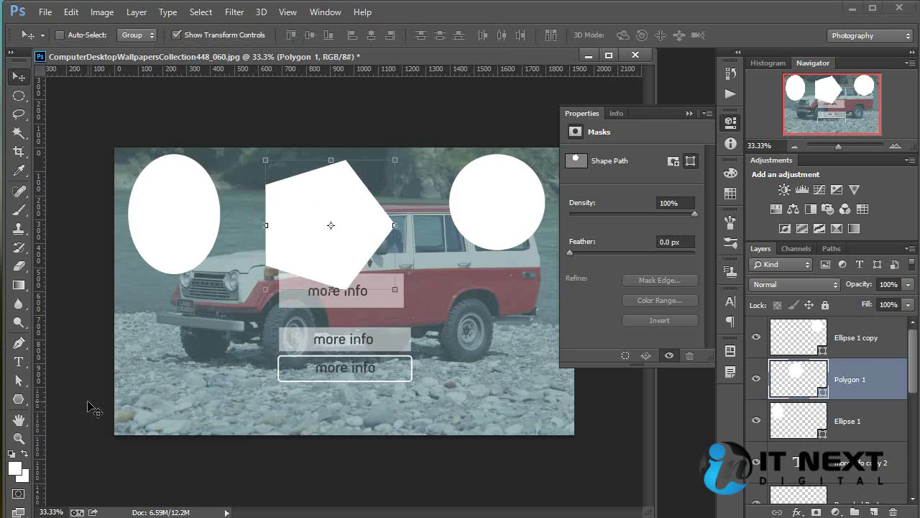
Create a second five-sided polygon with smooth corners and move it just below the tall ellipse
{"action": "left_click", "coordinate": [20, 399]}
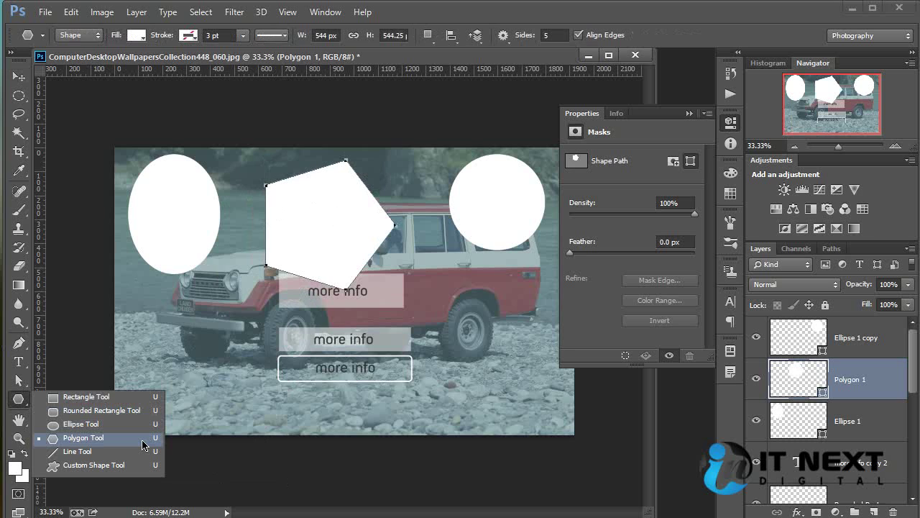
{"action": "left_click", "coordinate": [142, 445]}
{"action": "left_click", "coordinate": [197, 331]}
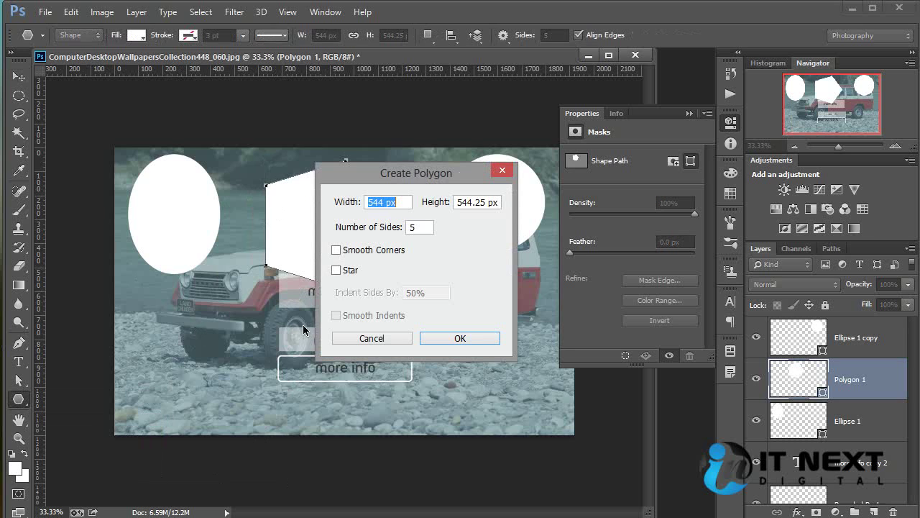
{"action": "left_click", "coordinate": [367, 250]}
{"action": "left_click", "coordinate": [446, 339]}
{"action": "left_click", "coordinate": [18, 76]}
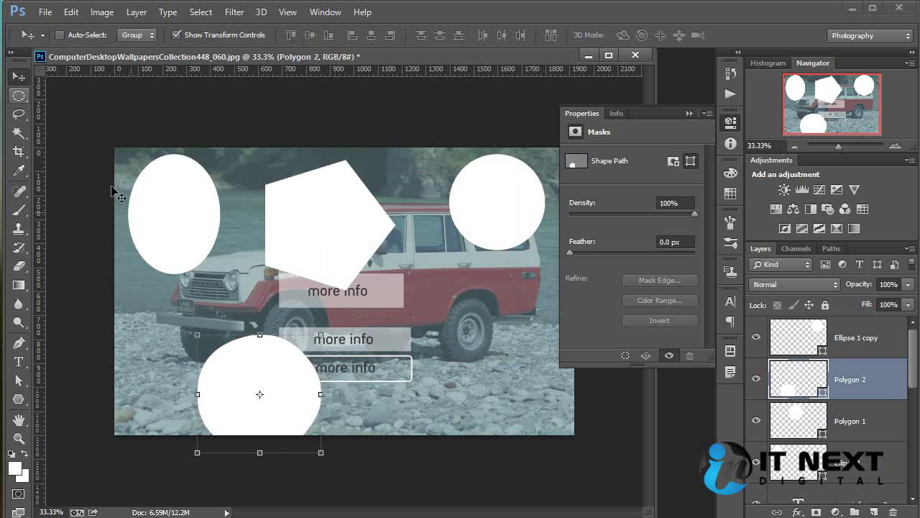
{"action": "left_click_drag", "start_coordinate": [262, 363], "coordinate": [206, 297]}
Create a five-pointed star with smooth corners and sides indented by 50%, and move it over the rear half of the vehicle
{"action": "left_click", "coordinate": [19, 399]}
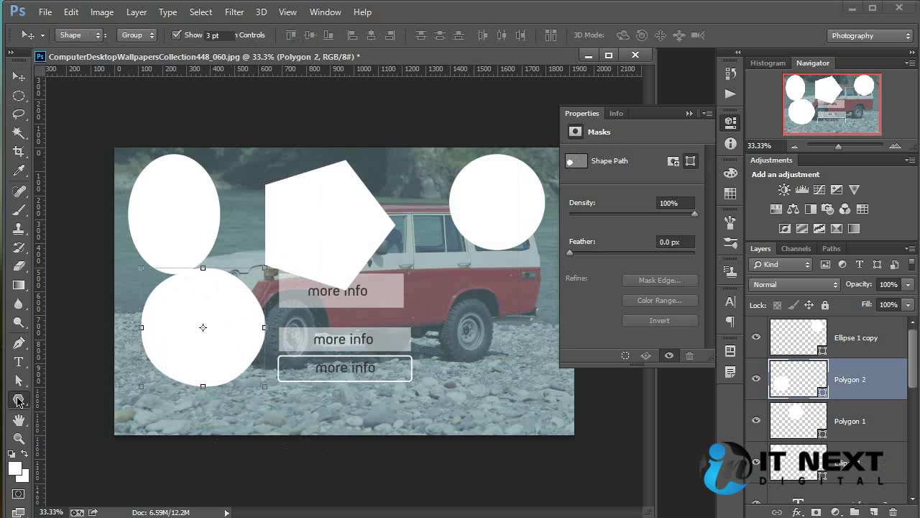
{"action": "left_click", "coordinate": [83, 437]}
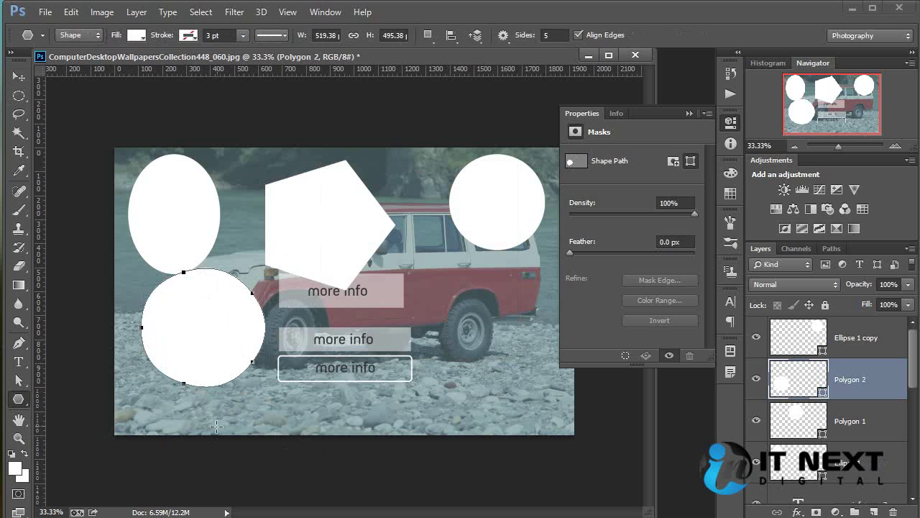
{"action": "left_click", "coordinate": [467, 309]}
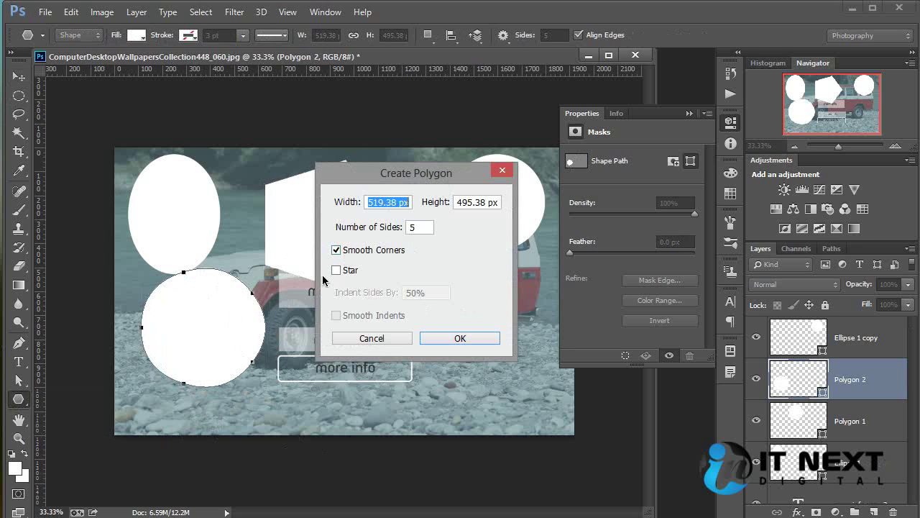
{"action": "left_click", "coordinate": [336, 270]}
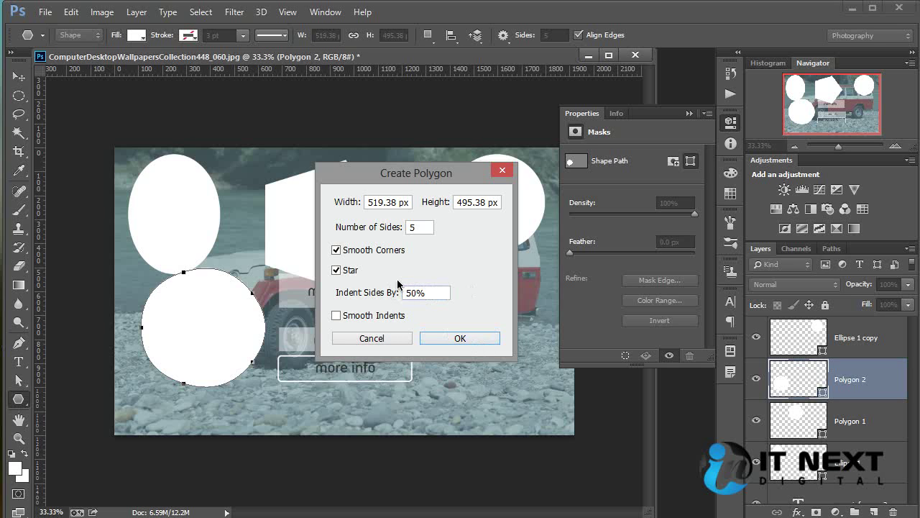
{"action": "left_click", "coordinate": [464, 340]}
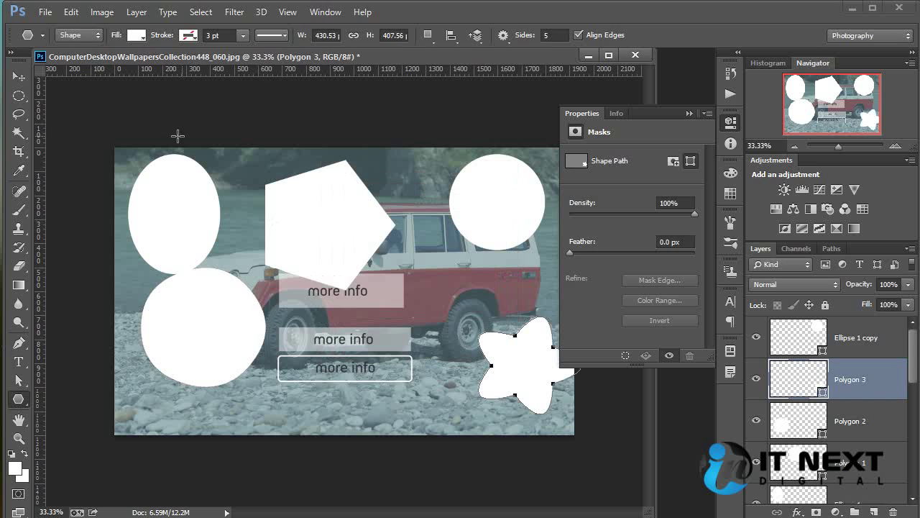
{"action": "left_click", "coordinate": [19, 77]}
{"action": "left_click_drag", "start_coordinate": [548, 397], "coordinate": [459, 322]}
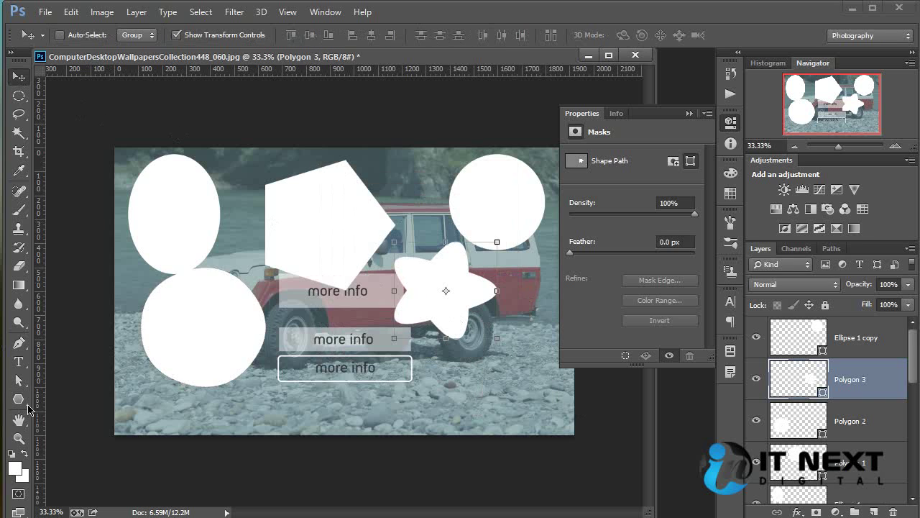
Create a five-pointed star with smooth corners off and 50% indent, and move it over the two lower "more info" buttons
{"action": "left_click", "coordinate": [24, 404]}
{"action": "left_click", "coordinate": [484, 375]}
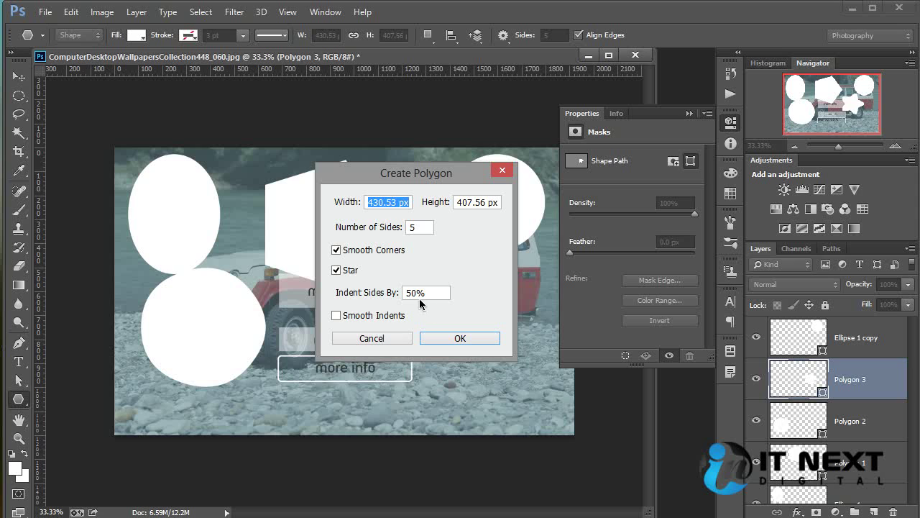
{"action": "left_click", "coordinate": [336, 250]}
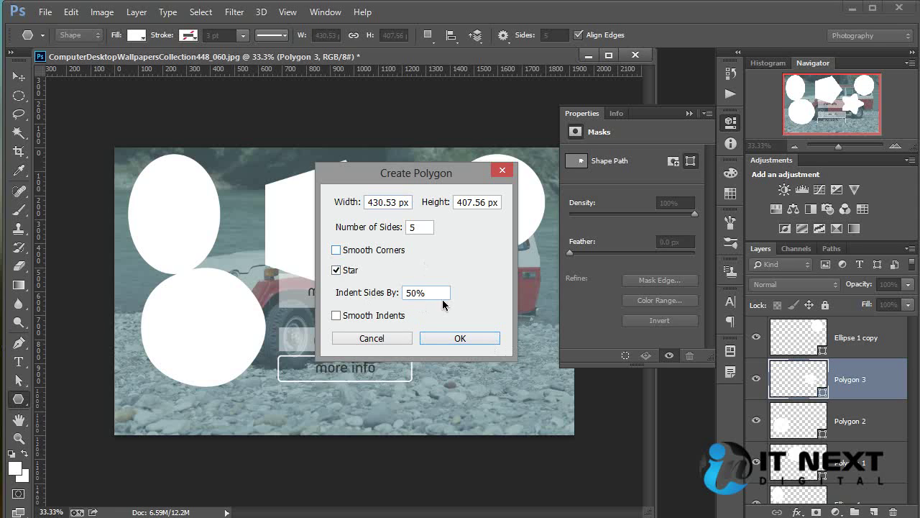
{"action": "left_click", "coordinate": [462, 339]}
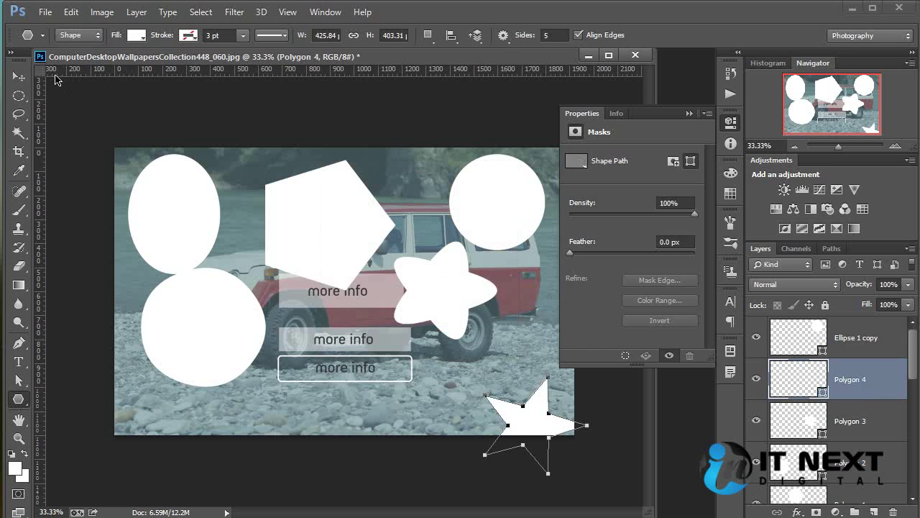
{"action": "left_click", "coordinate": [20, 78]}
{"action": "left_click_drag", "start_coordinate": [540, 400], "coordinate": [354, 336]}
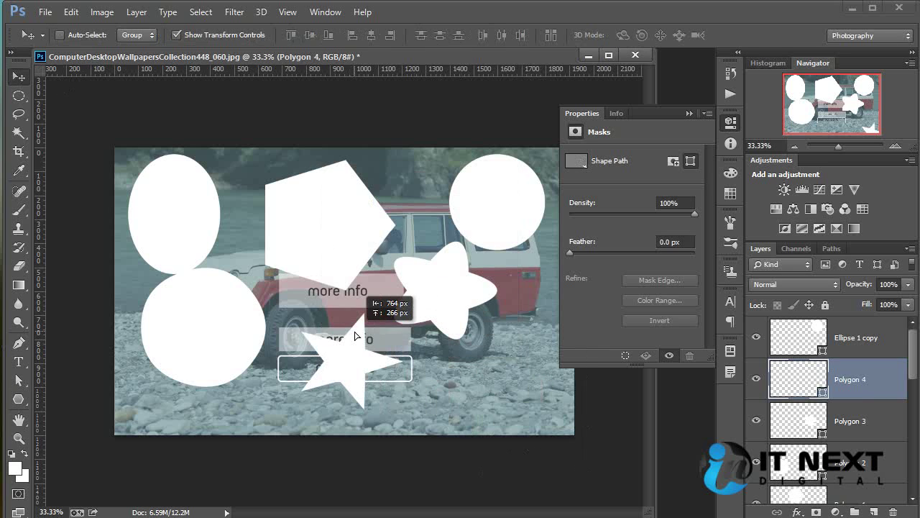
Create a new blank document and draw a 1 px horizontal line about 1945 px long across its upper part with the Line tool
{"action": "left_click", "coordinate": [18, 399]}
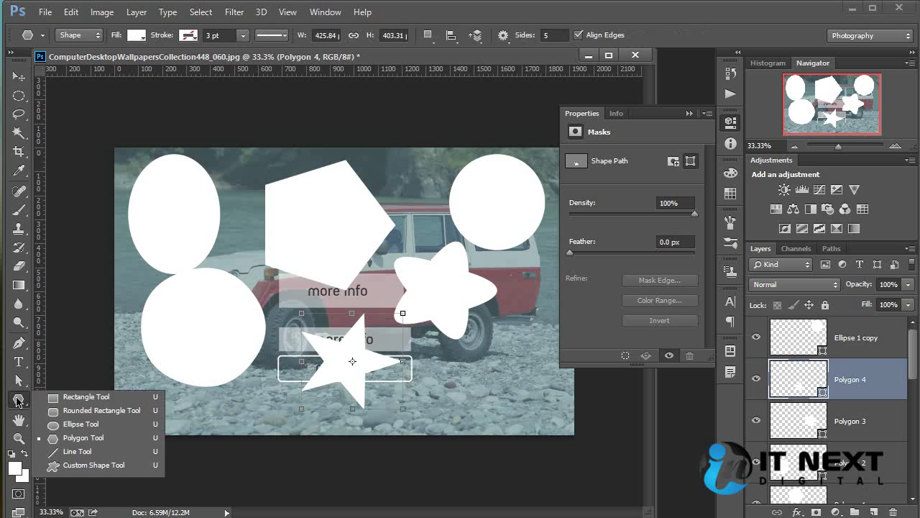
{"action": "left_click", "coordinate": [129, 453]}
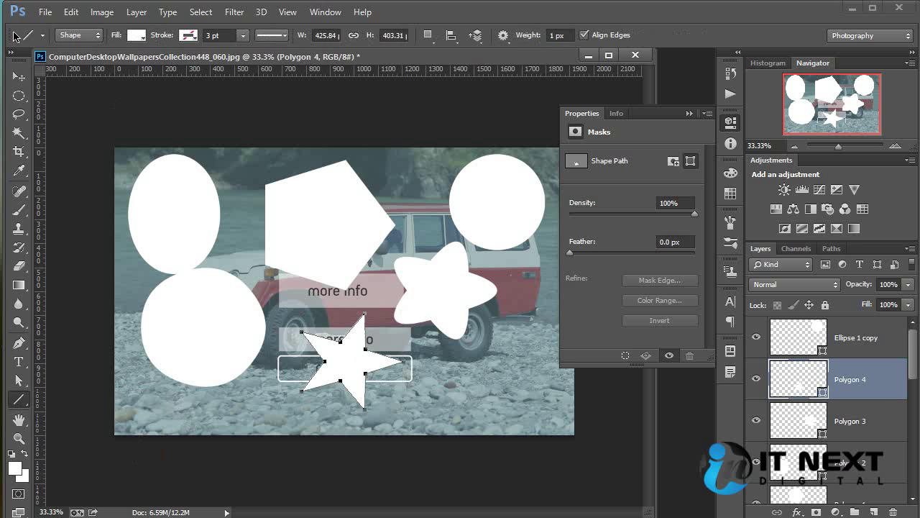
{"action": "left_click", "coordinate": [45, 12]}
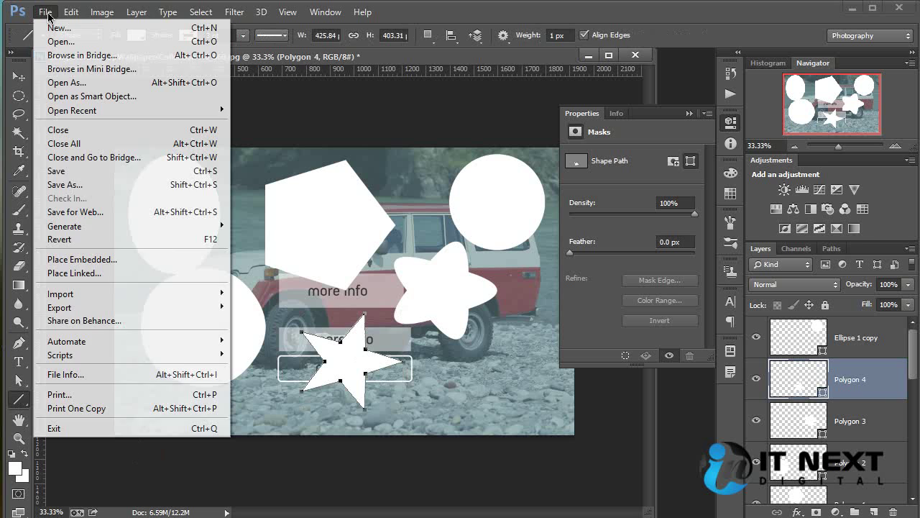
{"action": "left_click", "coordinate": [41, 27]}
{"action": "left_click", "coordinate": [494, 123]}
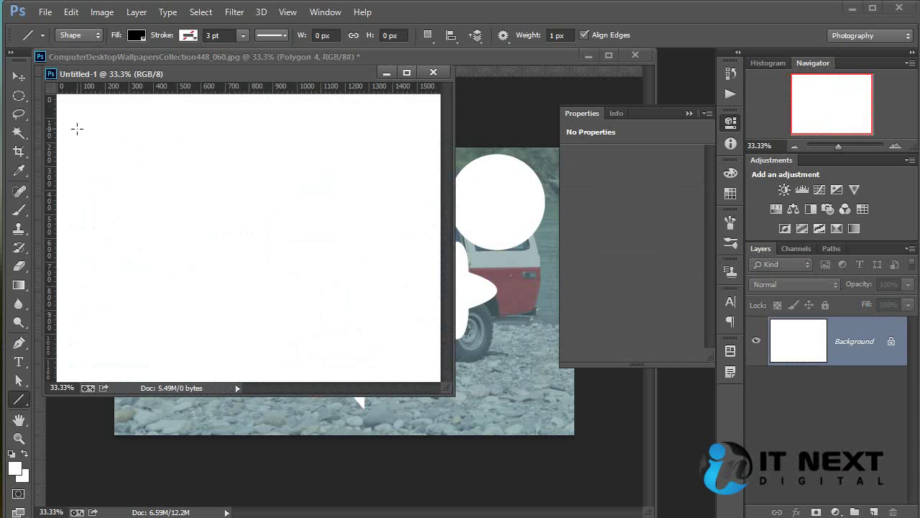
{"action": "left_click_drag", "start_coordinate": [77, 129], "coordinate": [512, 141]}
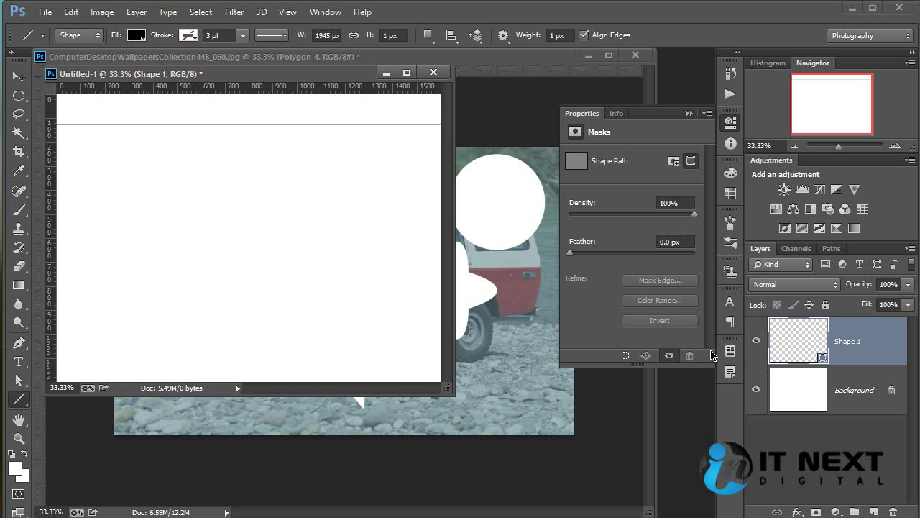
Change the fill colour of the line on the Shape 1 layer to light red ff6666
{"action": "left_click", "coordinate": [19, 76]}
{"action": "left_click", "coordinate": [249, 196]}
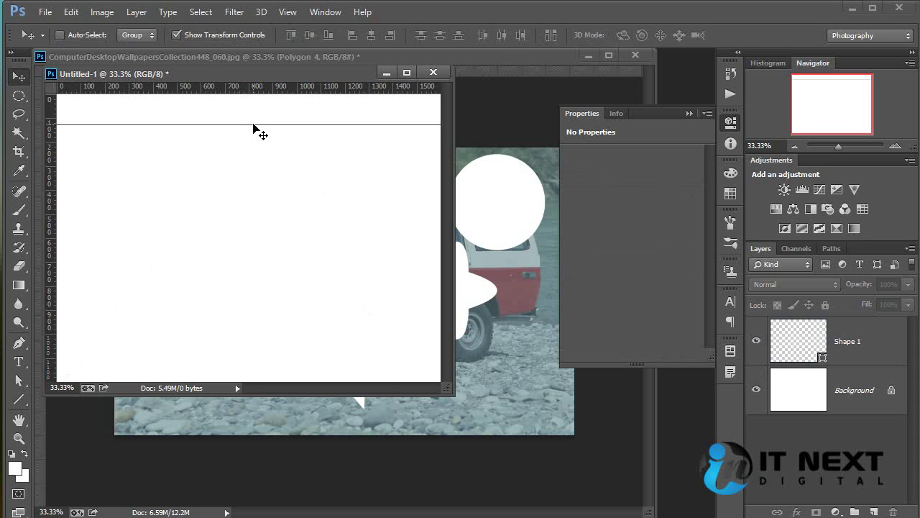
{"action": "left_click", "coordinate": [812, 342]}
{"action": "double_click", "coordinate": [796, 335]}
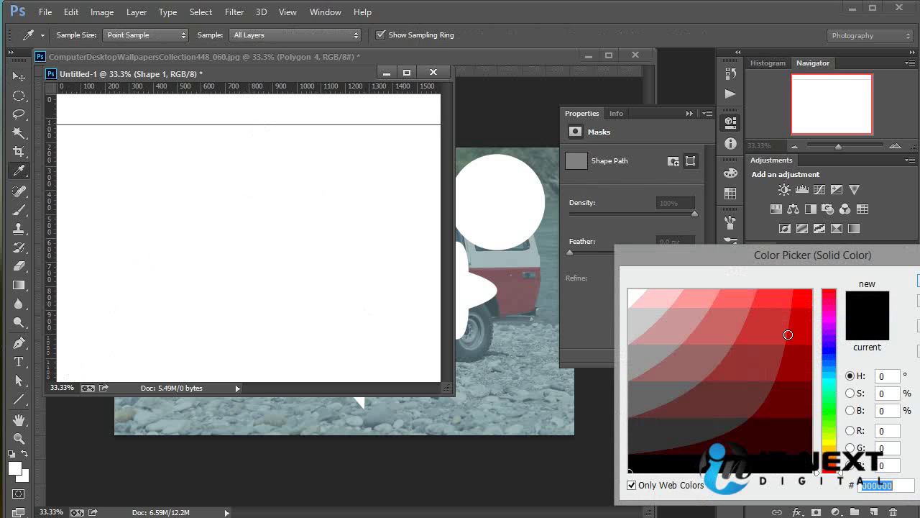
{"action": "left_click_drag", "start_coordinate": [786, 330], "coordinate": [735, 296]}
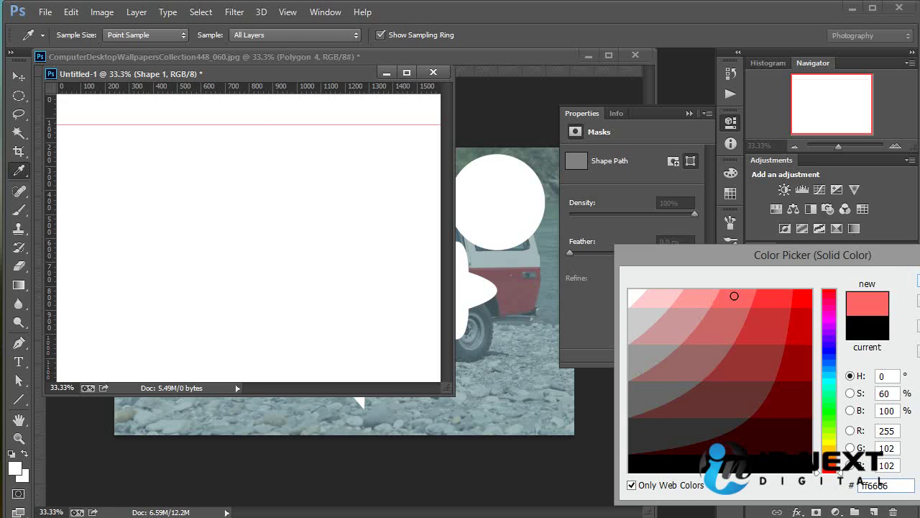
{"action": "key", "text": "Return"}
Draw a thin rectangle about 1768 px wide and 39 px high across the page below the line
{"action": "left_click", "coordinate": [20, 399]}
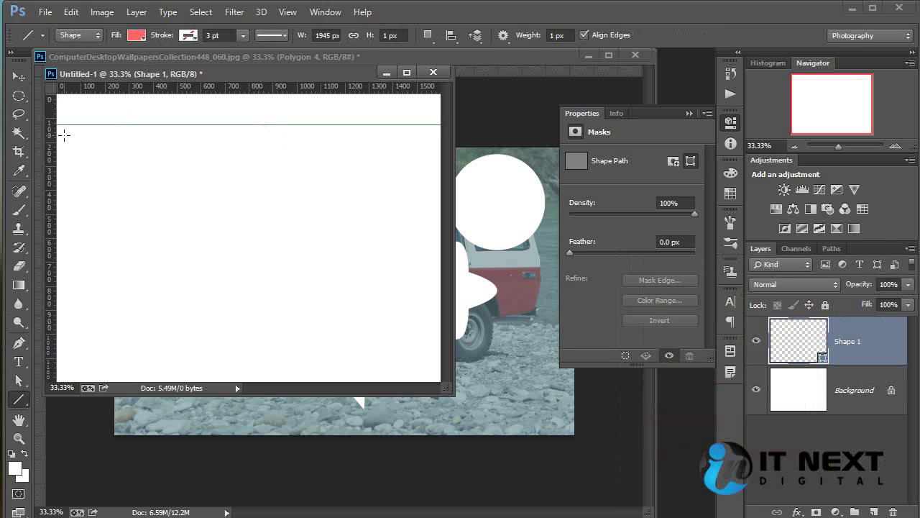
{"action": "left_click", "coordinate": [18, 79]}
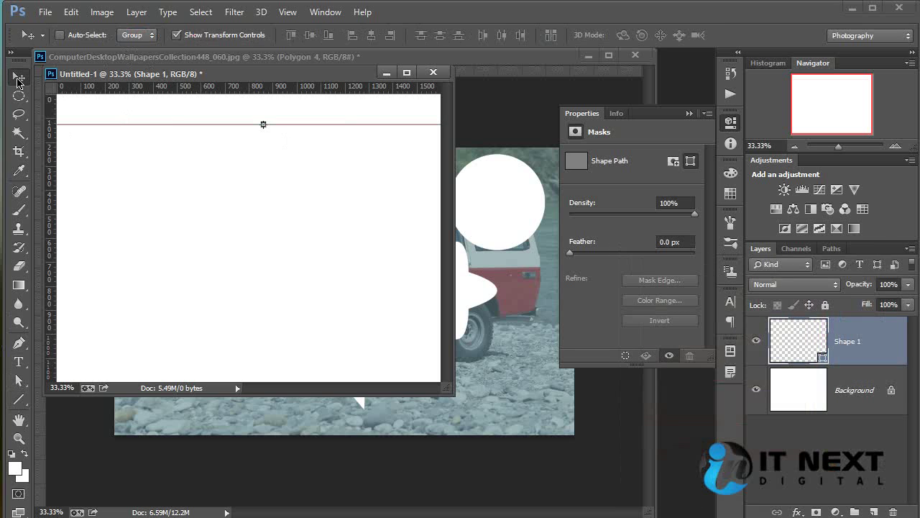
{"action": "left_click", "coordinate": [19, 400]}
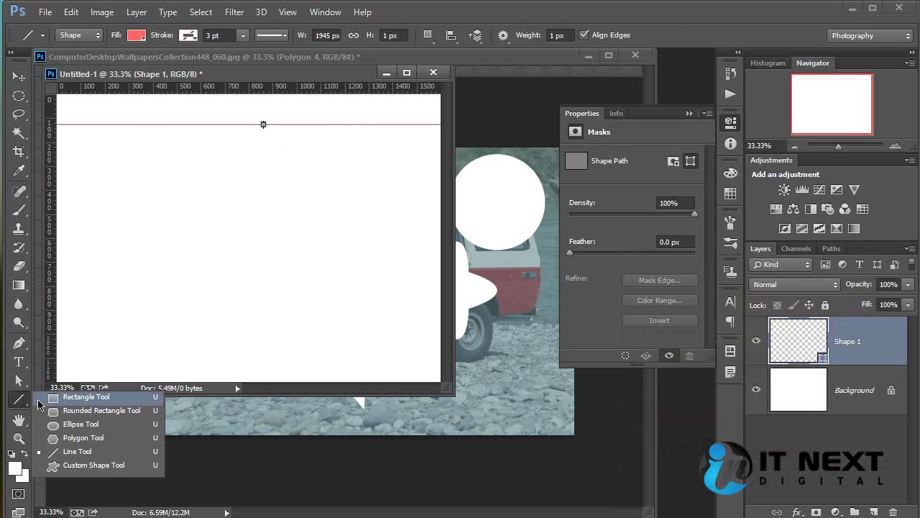
{"action": "left_click", "coordinate": [69, 403]}
{"action": "left_click_drag", "start_coordinate": [103, 215], "coordinate": [460, 225]}
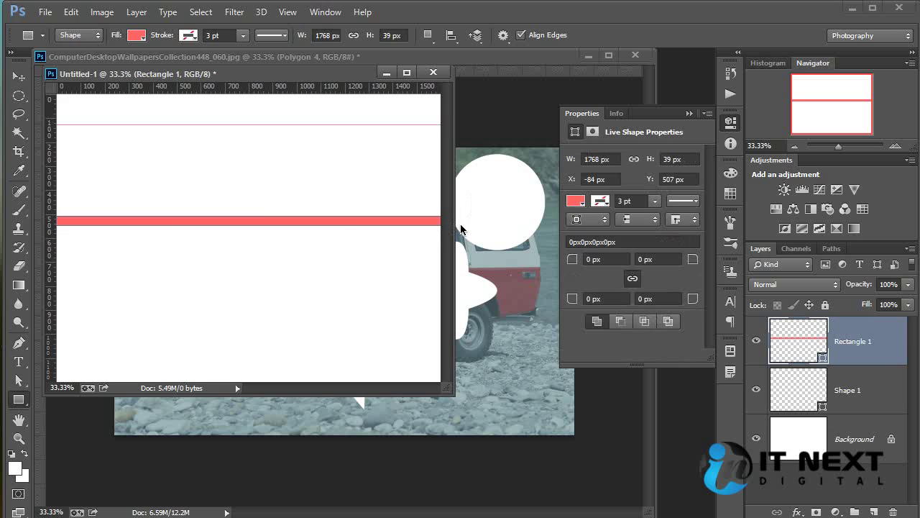
Set the height of the red rectangle to 1 px
{"action": "left_click", "coordinate": [30, 74]}
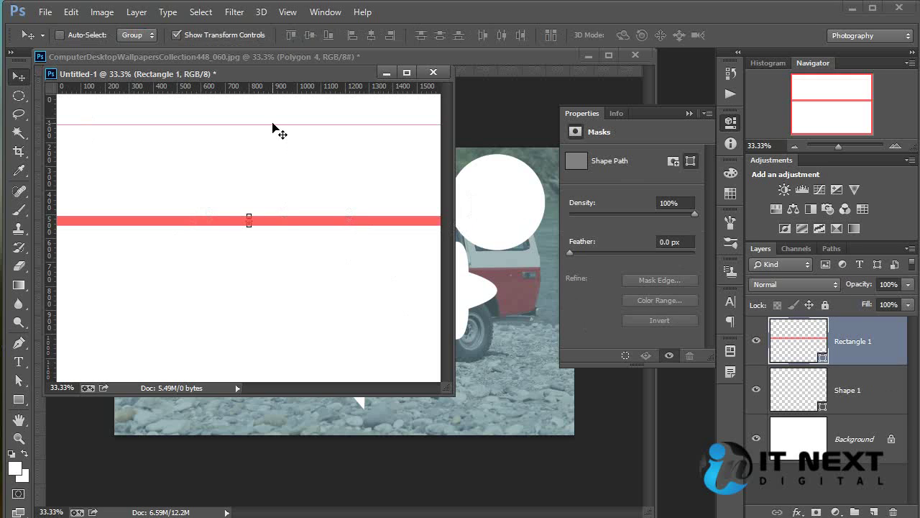
{"action": "left_click", "coordinate": [278, 127]}
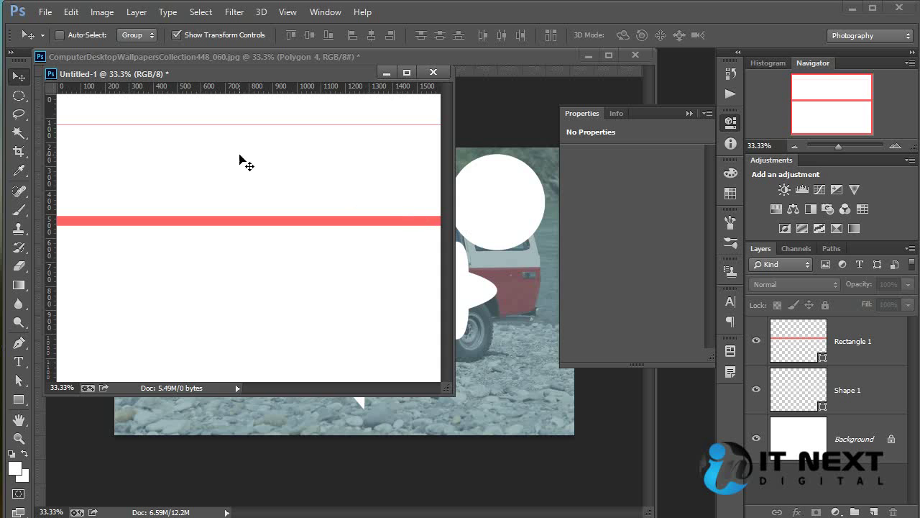
{"action": "left_click", "coordinate": [304, 220], "text": "ctrl"}
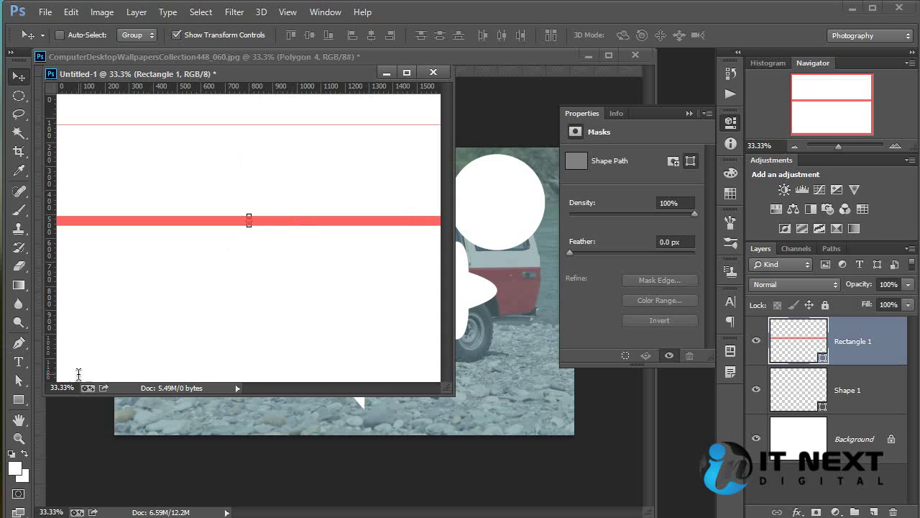
{"action": "key", "text": "u"}
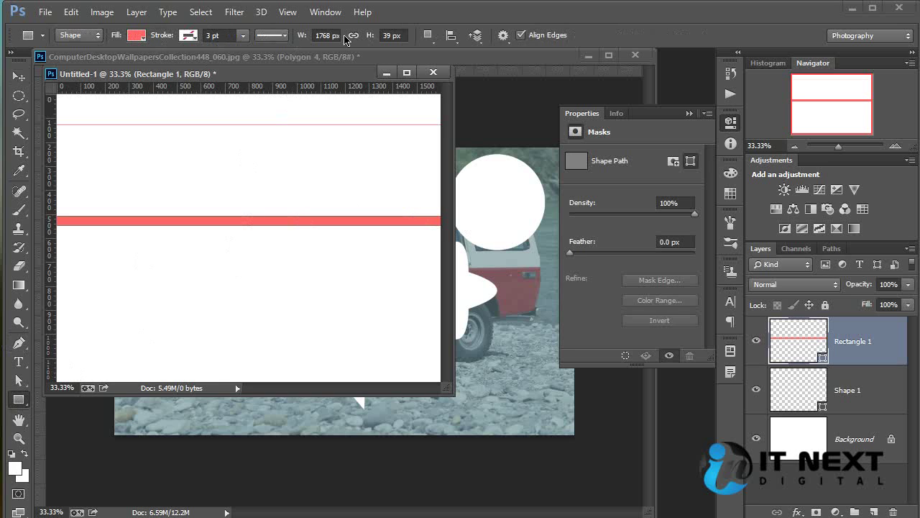
{"action": "left_click", "coordinate": [389, 35]}
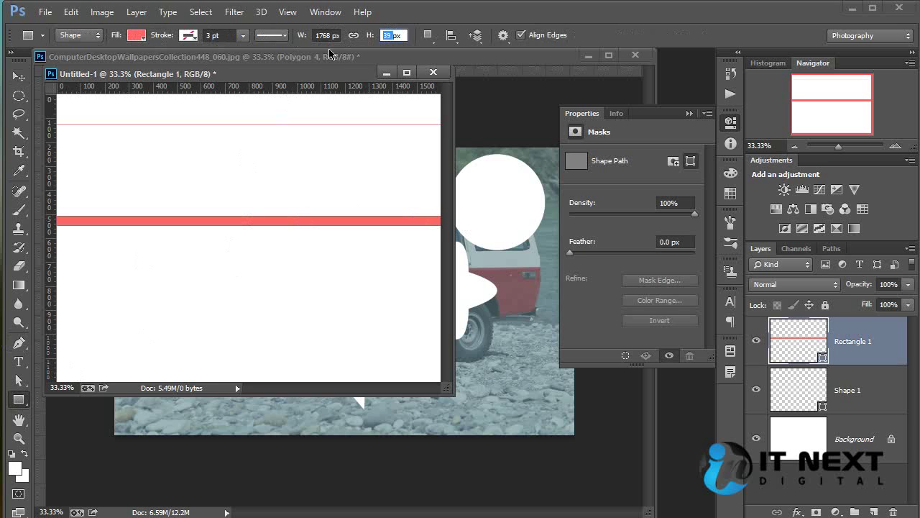
{"action": "type", "text": "1"}
{"action": "key", "text": "Return"}
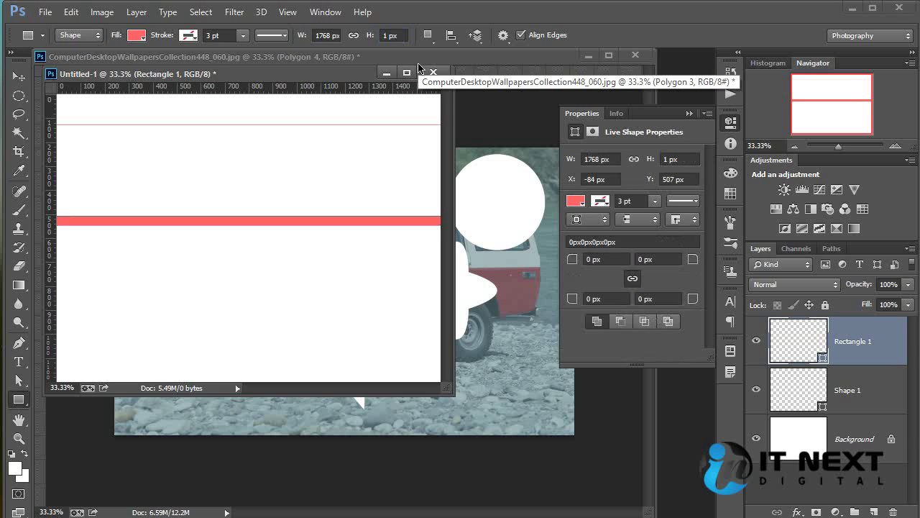
Deselect all layers and draw a 1 px black diagonal line about 997 px wide and high with the Line tool
{"action": "left_click", "coordinate": [20, 75]}
{"action": "left_click", "coordinate": [314, 272]}
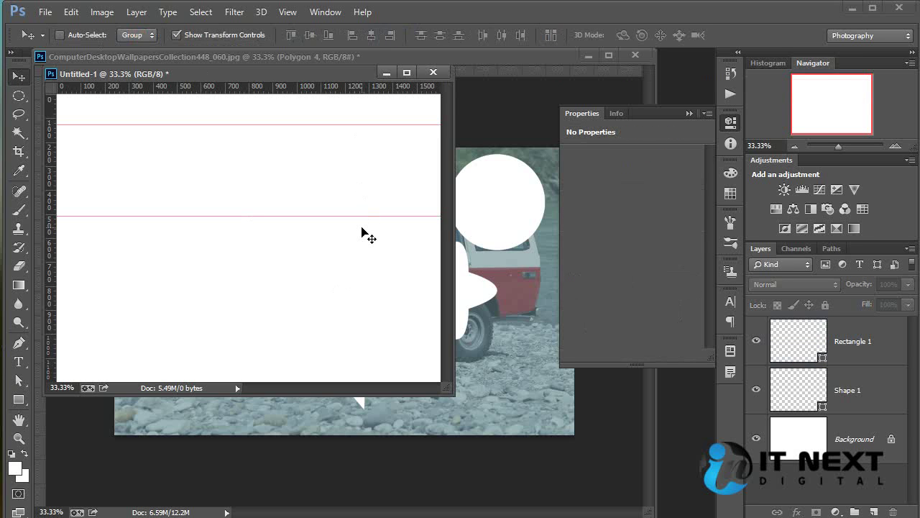
{"action": "left_click", "coordinate": [19, 399]}
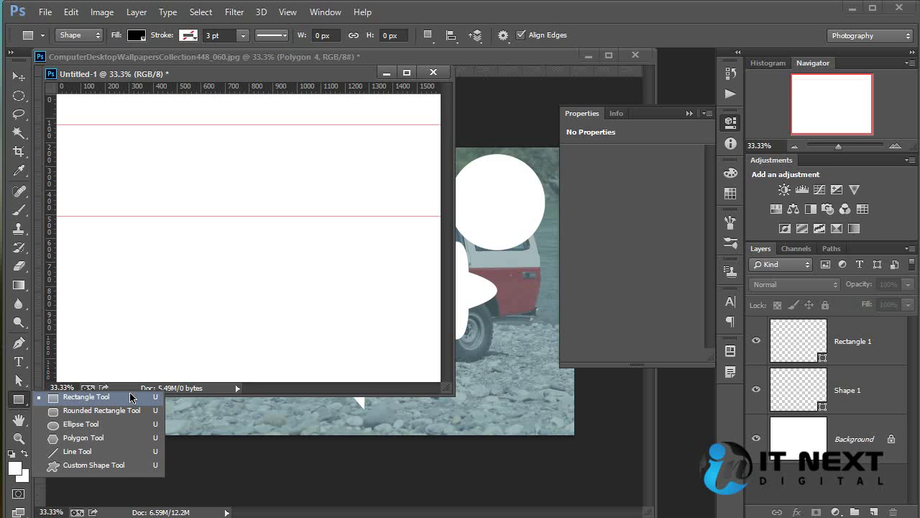
{"action": "left_click", "coordinate": [123, 449]}
{"action": "left_click_drag", "start_coordinate": [69, 106], "coordinate": [339, 347]}
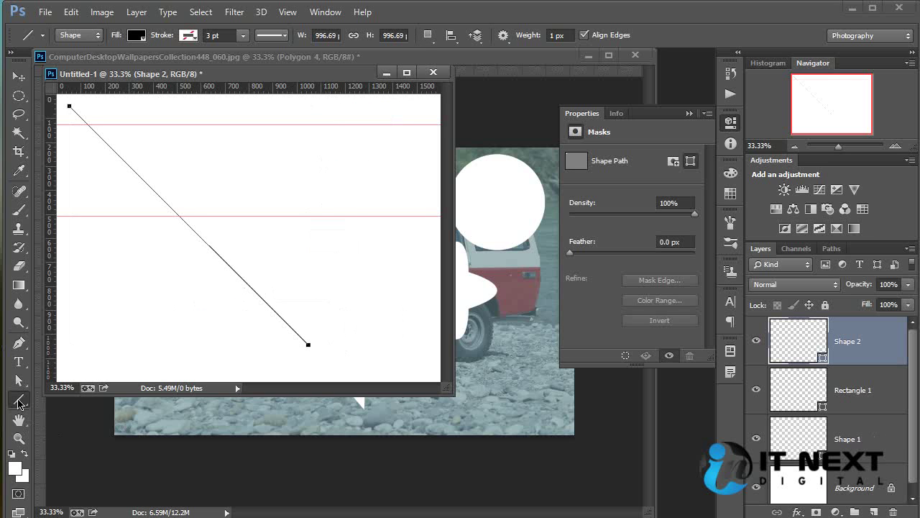
Draw a black rectangle about 912 px wide and 435 px high over the upper part of the diagonal line
{"action": "right_click", "coordinate": [19, 400]}
{"action": "left_click", "coordinate": [71, 400]}
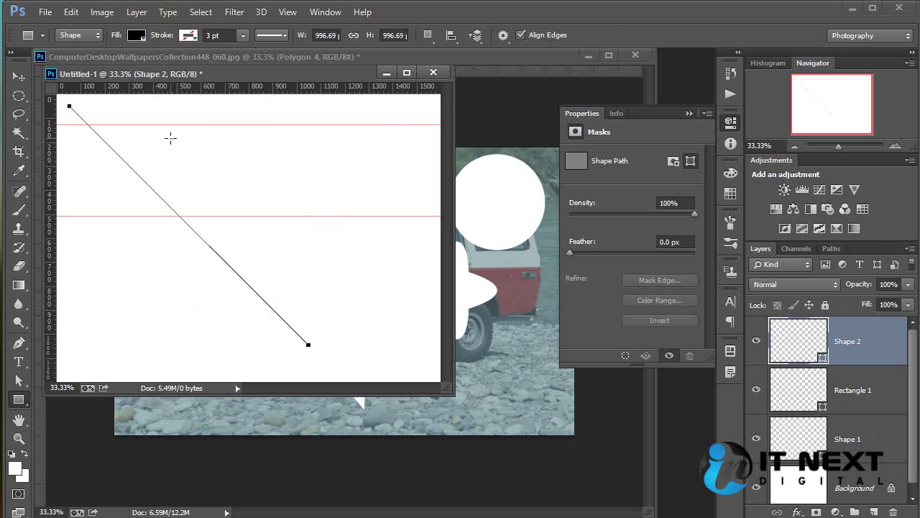
{"action": "left_click_drag", "start_coordinate": [171, 138], "coordinate": [388, 241]}
Rotate the black rectangle 45° and squash its height to about 2% to form a thick diagonal line, applying the transformation
{"action": "key", "text": "v"}
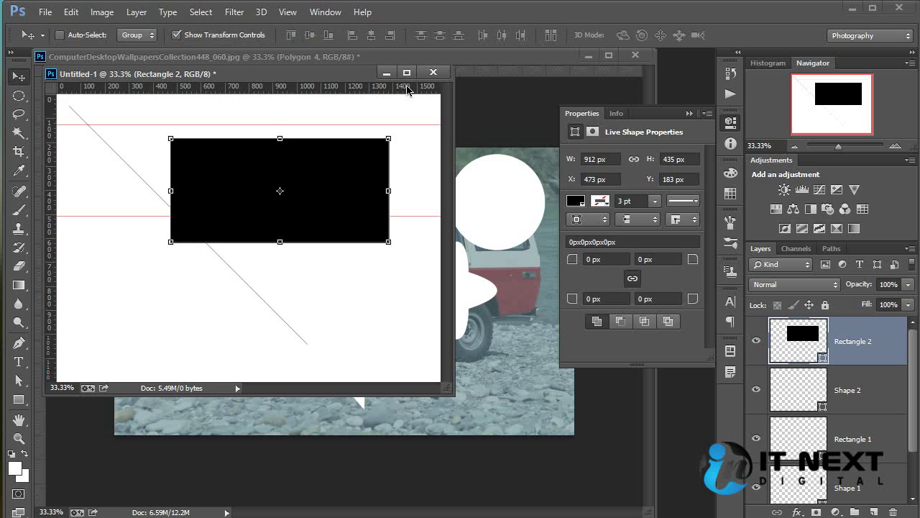
{"action": "left_click_drag", "start_coordinate": [404, 134], "coordinate": [414, 229]}
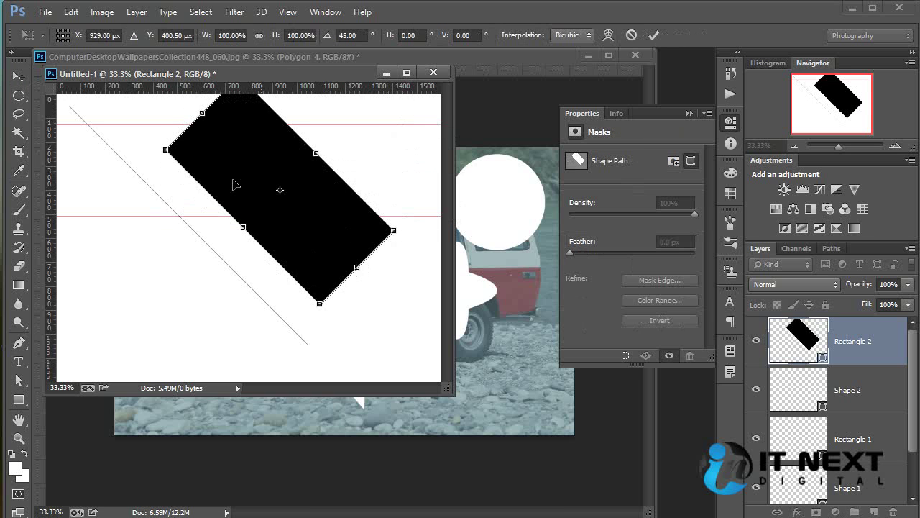
{"action": "left_click_drag", "start_coordinate": [317, 154], "coordinate": [244, 229]}
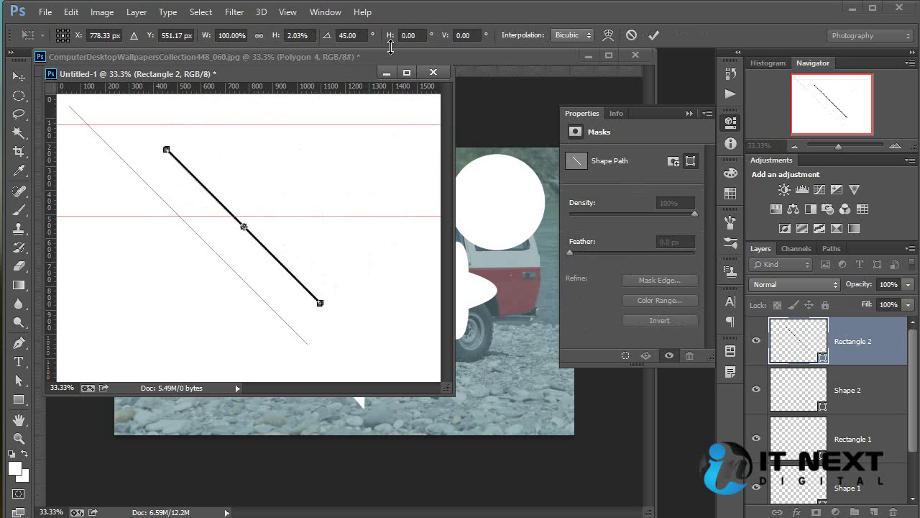
{"action": "left_click", "coordinate": [18, 79]}
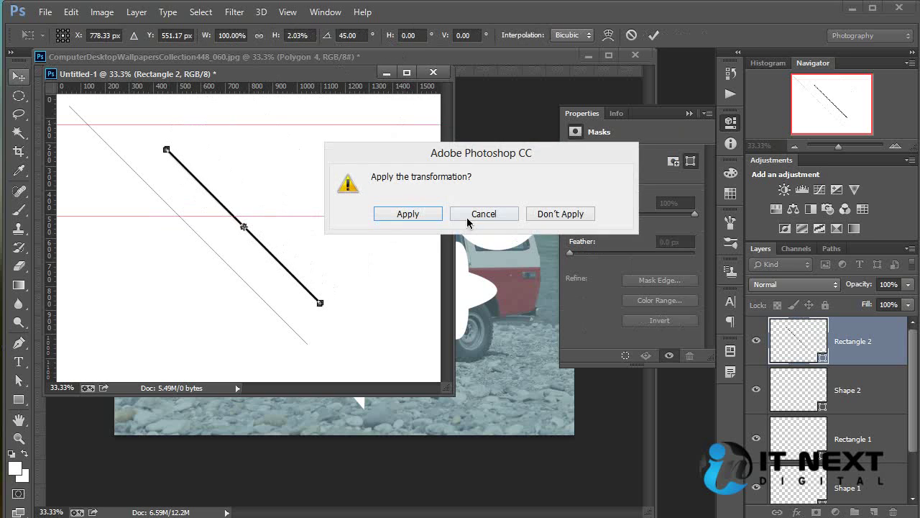
{"action": "left_click", "coordinate": [409, 213]}
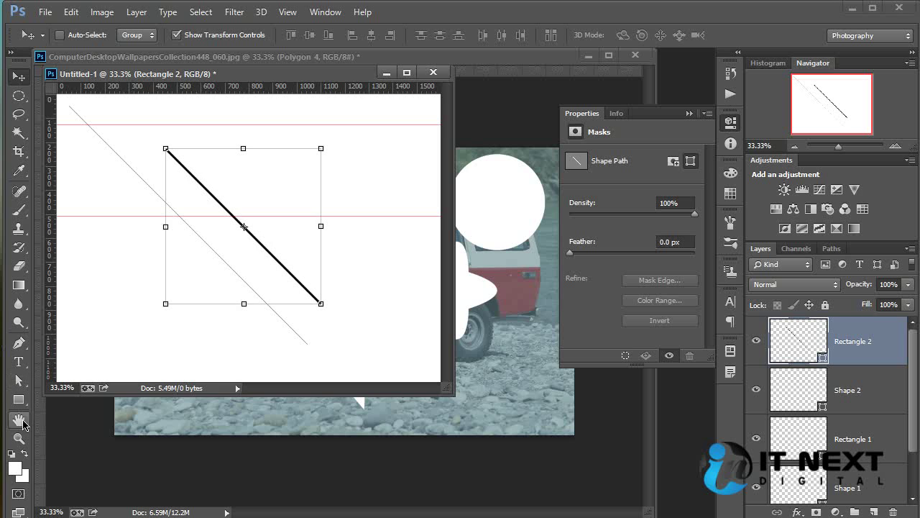
Draw a fleur-de-lis with the Custom Shape tool on the Rectangle 2 layer, to the right of the thick diagonal line
{"action": "left_click", "coordinate": [18, 399]}
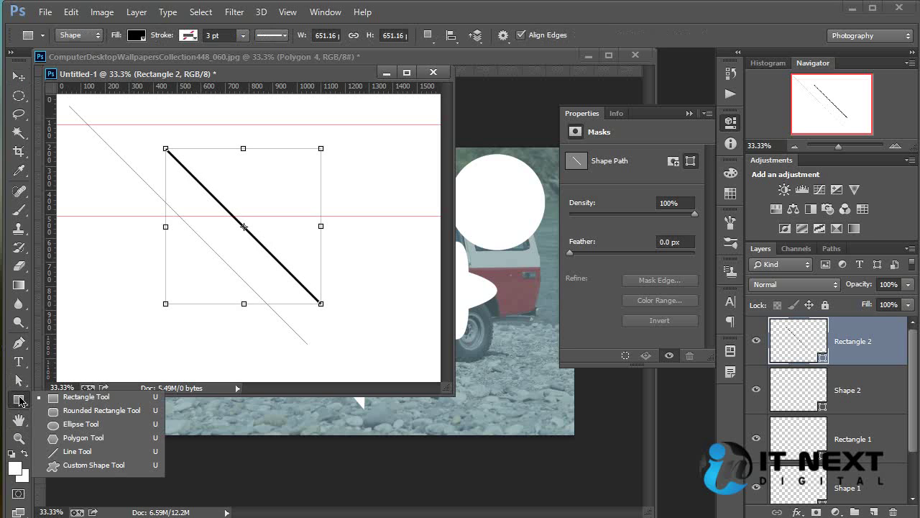
{"action": "left_click", "coordinate": [111, 465]}
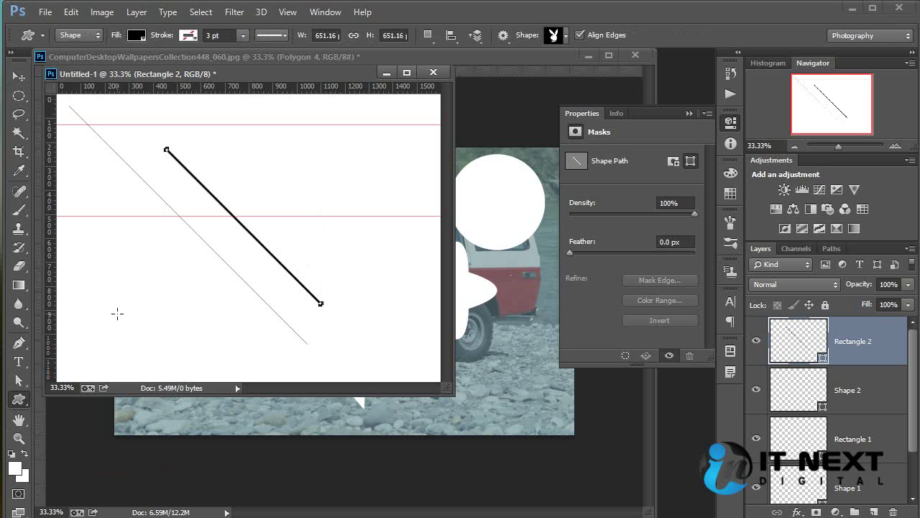
{"action": "left_click", "coordinate": [567, 35]}
{"action": "left_click_drag", "start_coordinate": [628, 74], "coordinate": [628, 70]}
{"action": "left_click", "coordinate": [522, 114]}
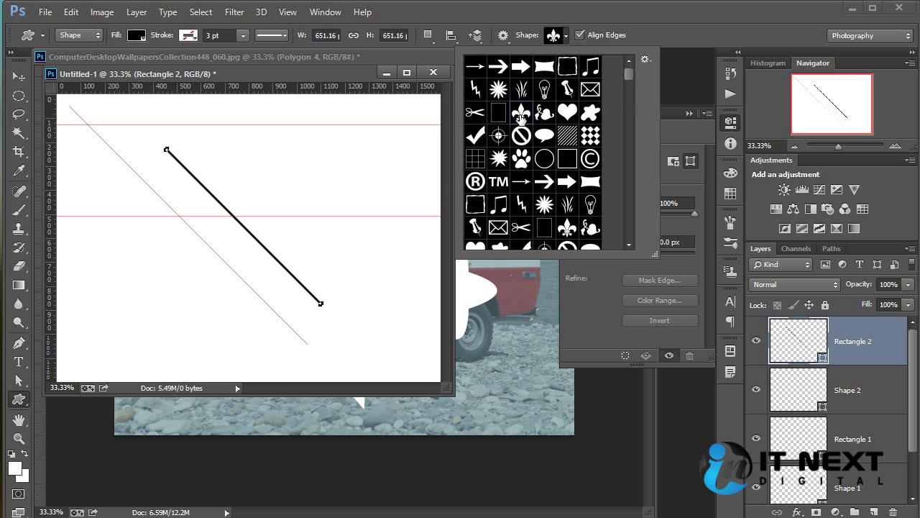
{"action": "left_click_drag", "start_coordinate": [269, 152], "coordinate": [365, 246]}
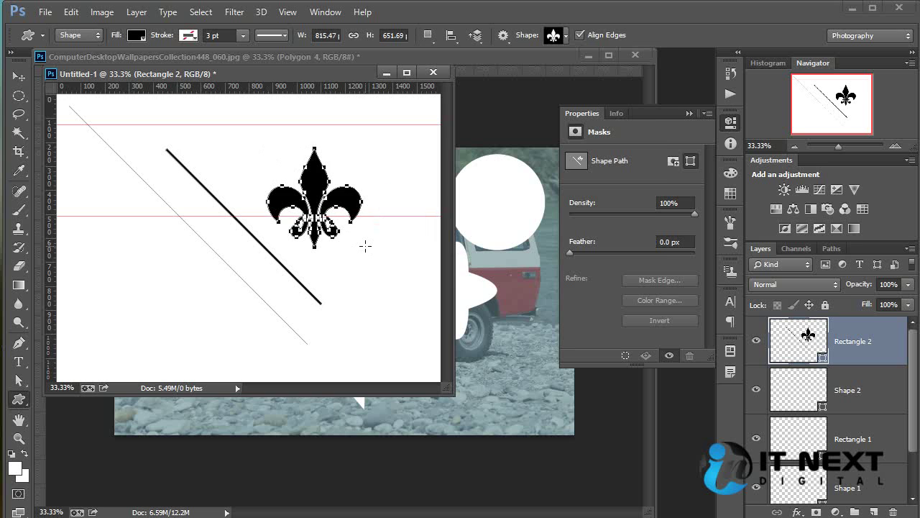
Add a rough-edged square frame custom shape in the lower left of the page, below the thin diagonal line
{"action": "left_click", "coordinate": [566, 35]}
{"action": "left_click", "coordinate": [475, 212]}
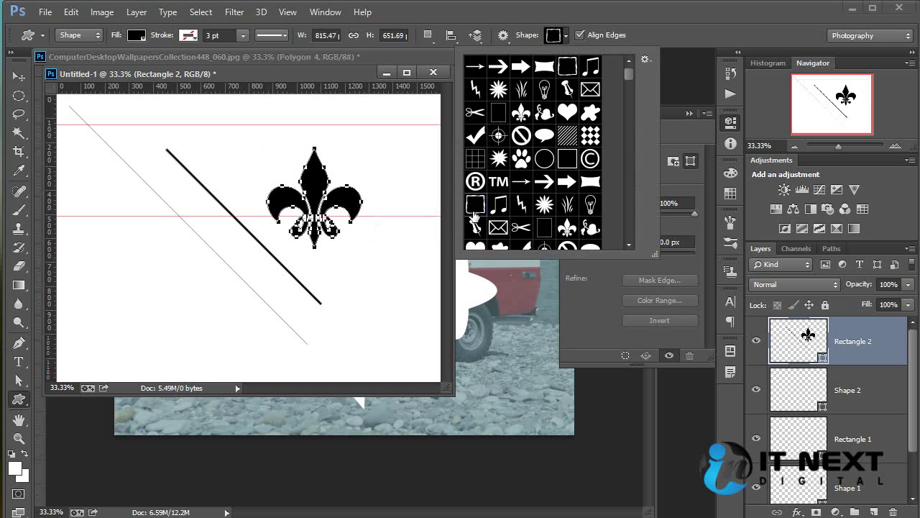
{"action": "left_click_drag", "start_coordinate": [139, 277], "coordinate": [209, 344]}
Add a light bulb custom shape below the fleur-de-lis, near the page's lower right
{"action": "left_click", "coordinate": [566, 35]}
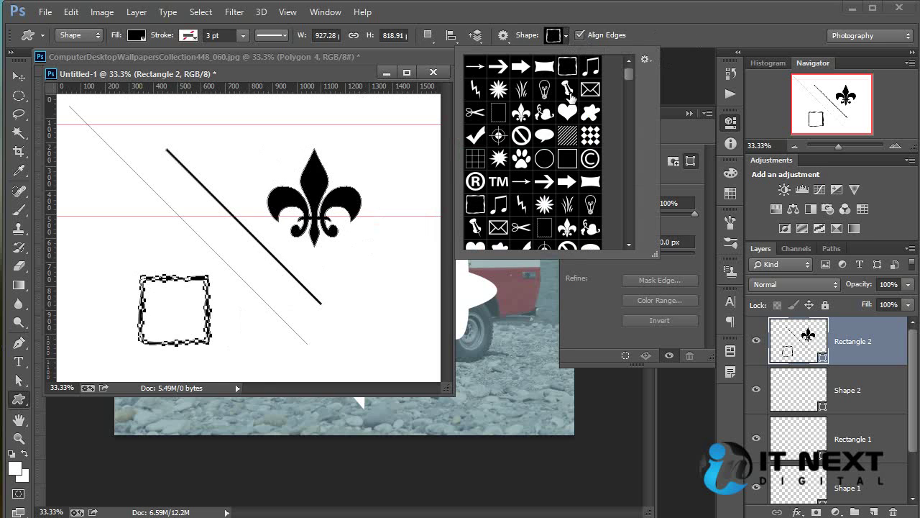
{"action": "left_click", "coordinate": [589, 207]}
{"action": "mouse_move", "coordinate": [324, 269]}
{"action": "left_mouse_down"}
{"action": "mouse_move", "coordinate": [411, 338]}
{"action": "mouse_move", "coordinate": [370, 348]}
{"action": "left_mouse_up"}
{"action": "left_click_drag", "start_coordinate": [141, 144], "coordinate": [262, 230]}
{"action": "key", "text": "ctrl+z"}
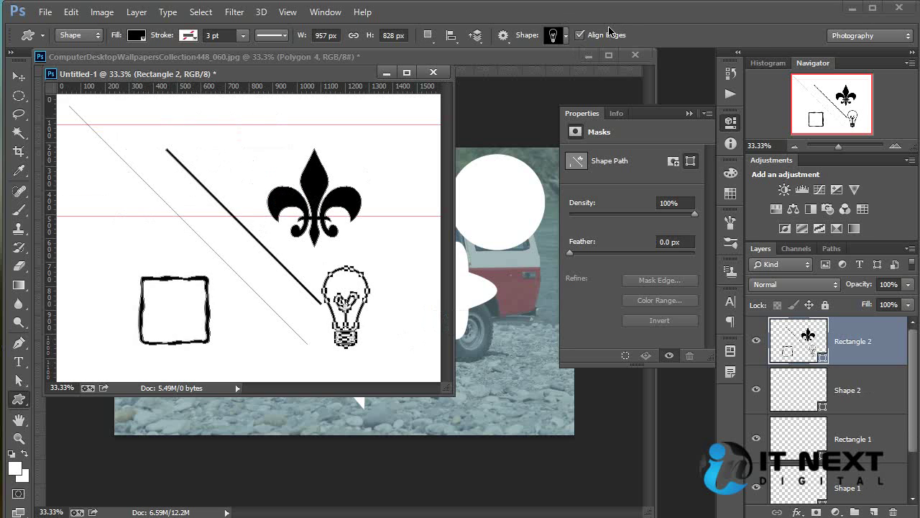
Deselect the Rectangle 2 layer and draw a registered trademark custom shape about 277 px wide and 270 px high above the square frame
{"action": "left_click", "coordinate": [564, 38]}
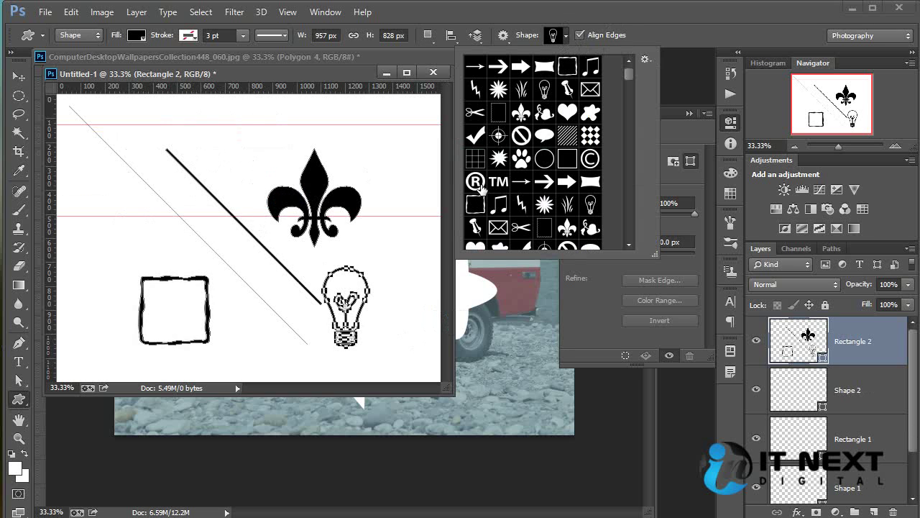
{"action": "left_click", "coordinate": [475, 182]}
{"action": "left_click", "coordinate": [894, 341]}
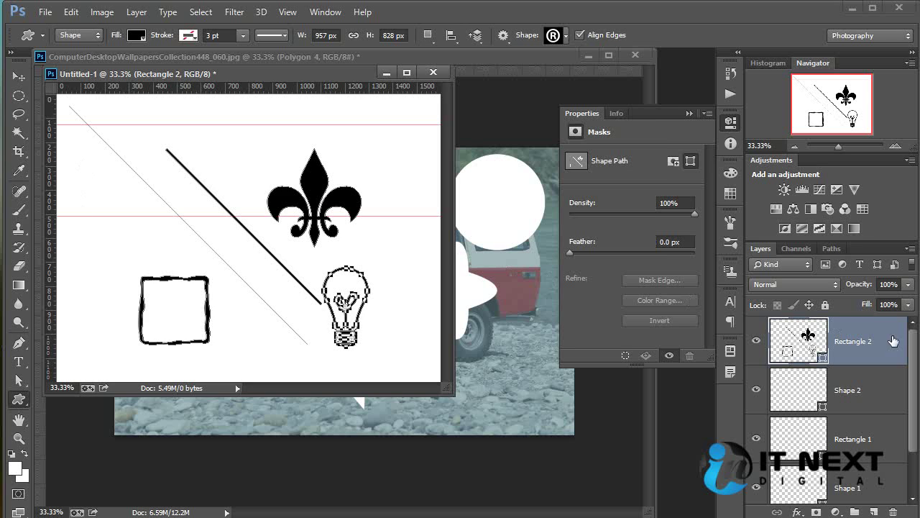
{"action": "left_click", "coordinate": [891, 346], "text": "ctrl"}
{"action": "left_click_drag", "start_coordinate": [80, 189], "coordinate": [146, 279]}
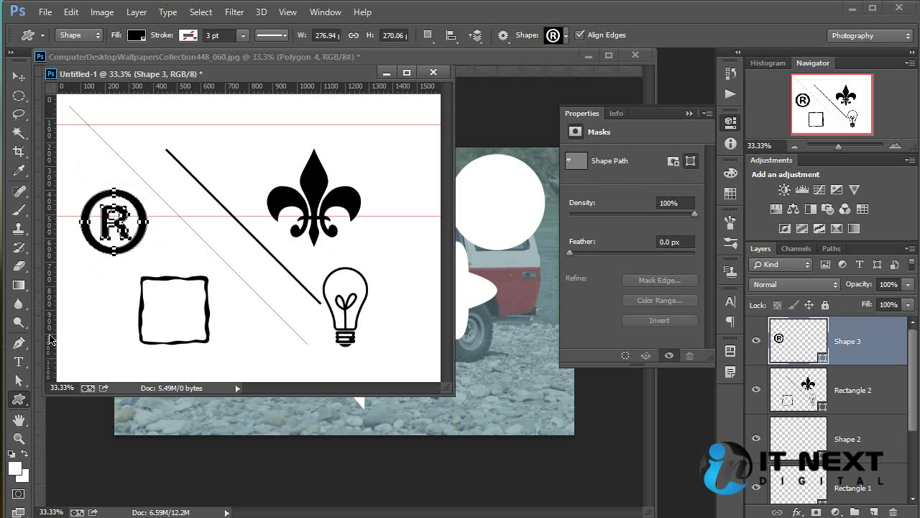
Zoom in to 200% and pan the canvas with the Hand tool to examine the fleur-de-lis up close
{"action": "right_click", "coordinate": [25, 400]}
{"action": "left_click", "coordinate": [25, 400]}
{"action": "left_click", "coordinate": [20, 423]}
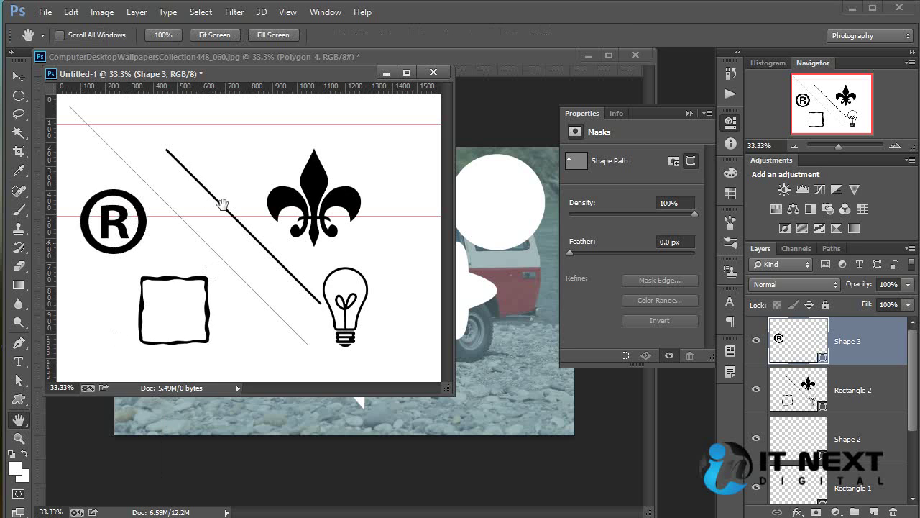
{"action": "left_click", "coordinate": [20, 77]}
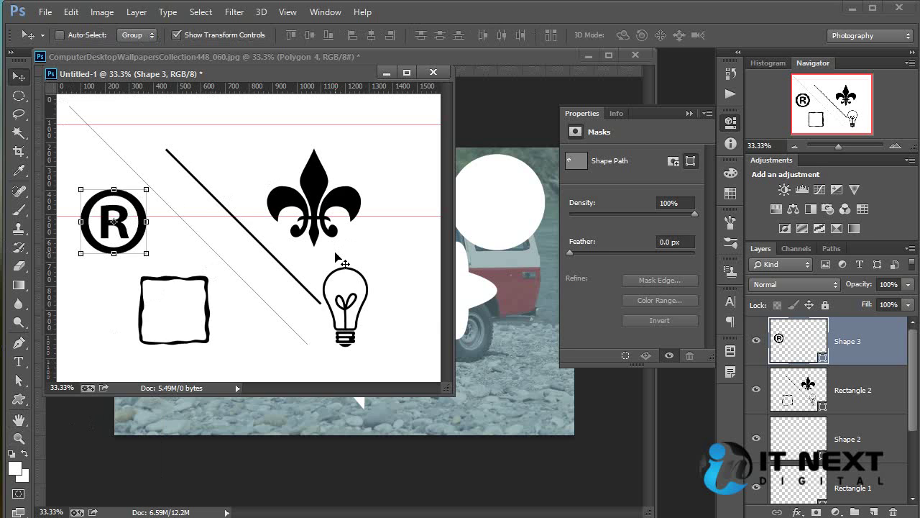
{"action": "key", "text": "ctrl+plus"}
{"action": "key", "text": "ctrl+plus"}
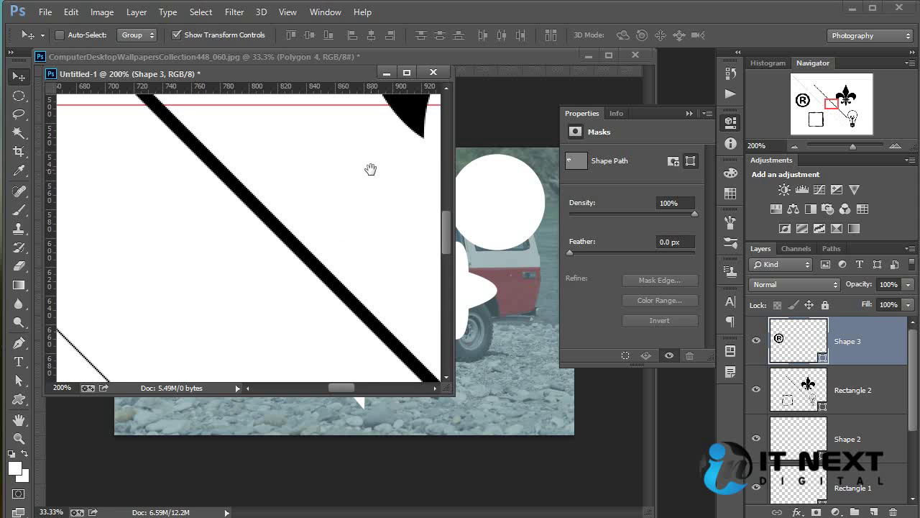
{"action": "left_click_drag", "start_coordinate": [369, 168], "coordinate": [291, 216]}
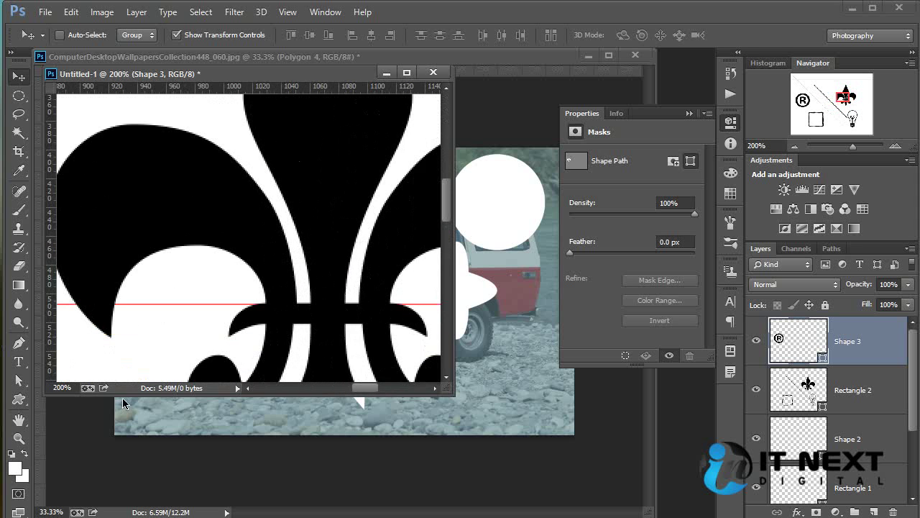
{"action": "left_click", "coordinate": [19, 438]}
{"action": "left_click", "coordinate": [18, 419]}
{"action": "key", "text": "ctrl+r"}
{"action": "left_click_drag", "start_coordinate": [354, 202], "coordinate": [291, 226]}
{"action": "key", "text": "ctrl+r"}
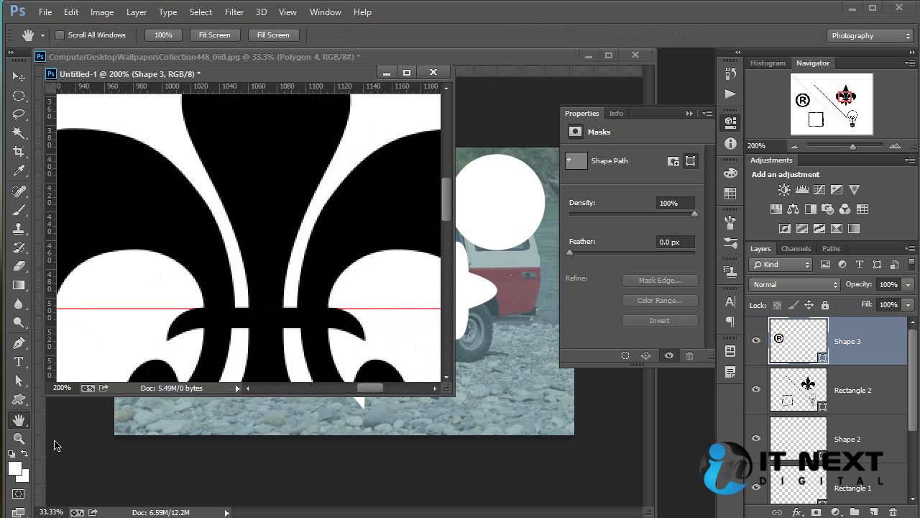
Rotate the canvas view to about -20° with the Rotate View tool
{"action": "right_click", "coordinate": [23, 425]}
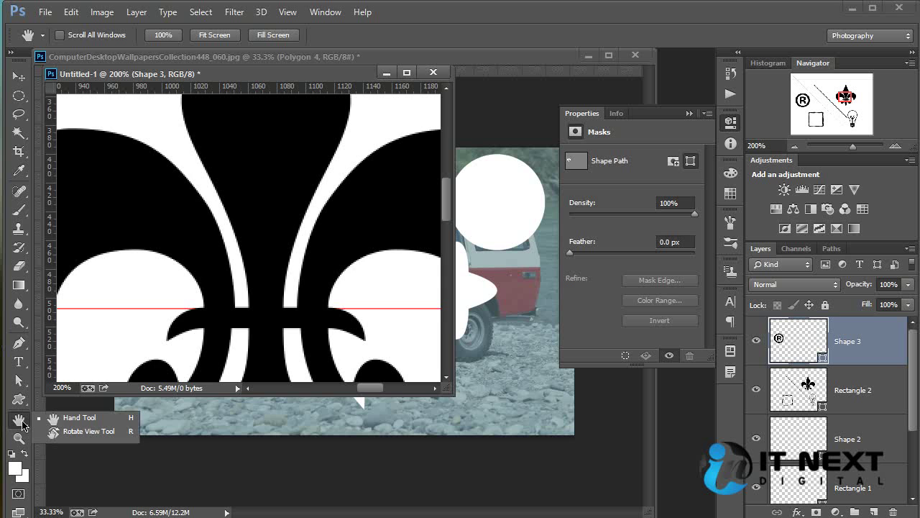
{"action": "left_click", "coordinate": [76, 431]}
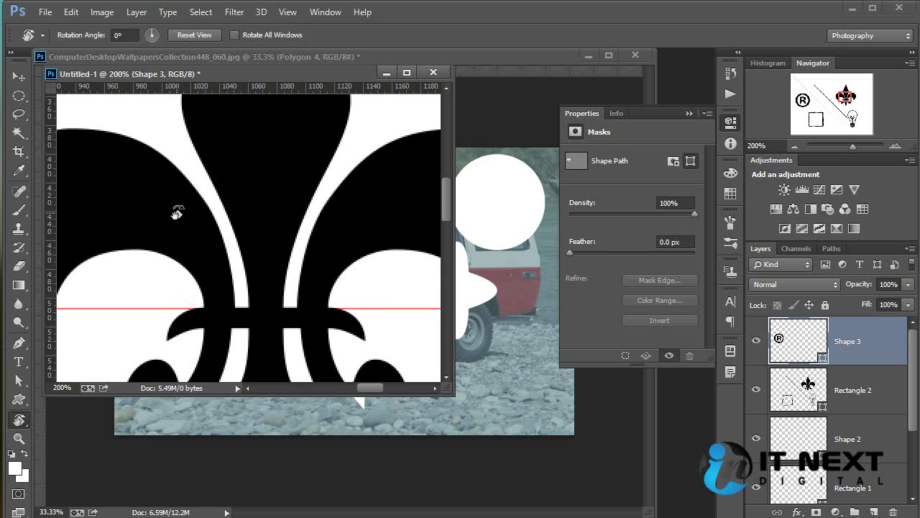
{"action": "left_click_drag", "start_coordinate": [177, 206], "coordinate": [147, 242]}
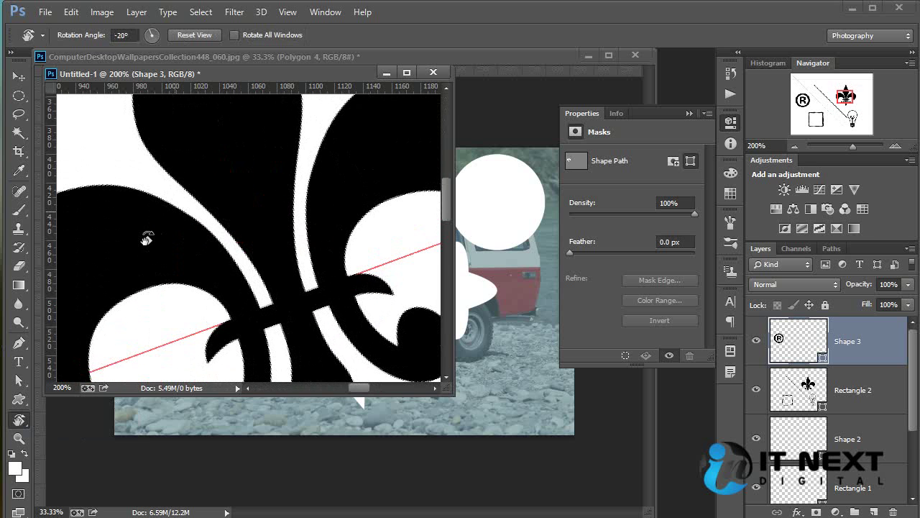
Undo the registered trademark shape and set the view of the fleur-de-lis to about 120% with the Zoom tool
{"action": "key", "text": "ctrl+z"}
{"action": "double_click", "coordinate": [18, 438]}
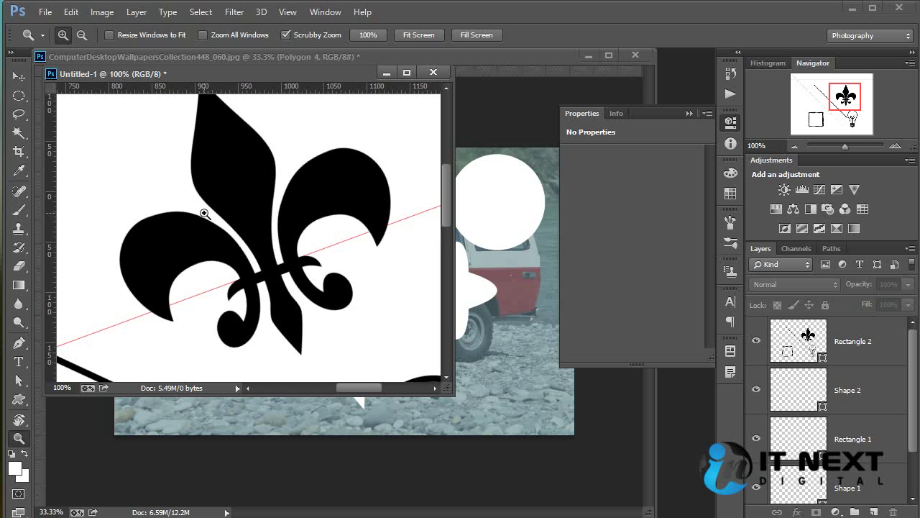
{"action": "left_click_drag", "start_coordinate": [204, 214], "coordinate": [230, 238]}
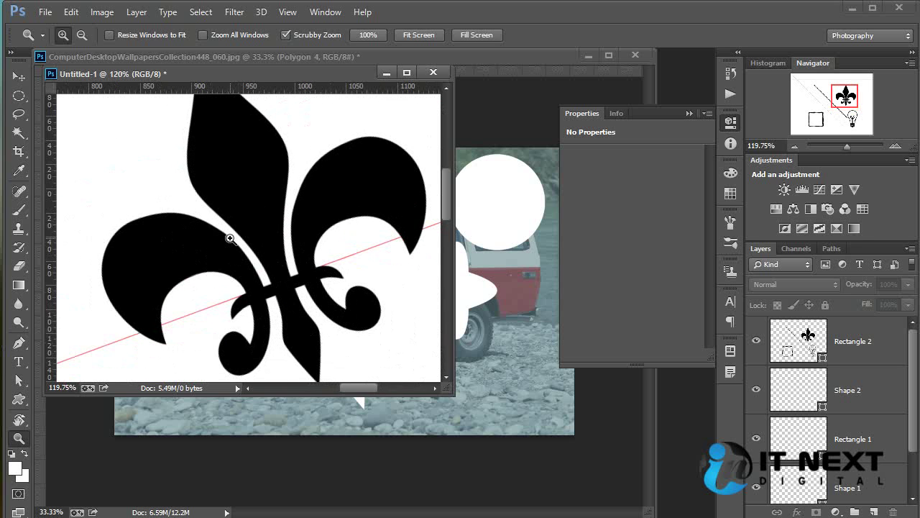